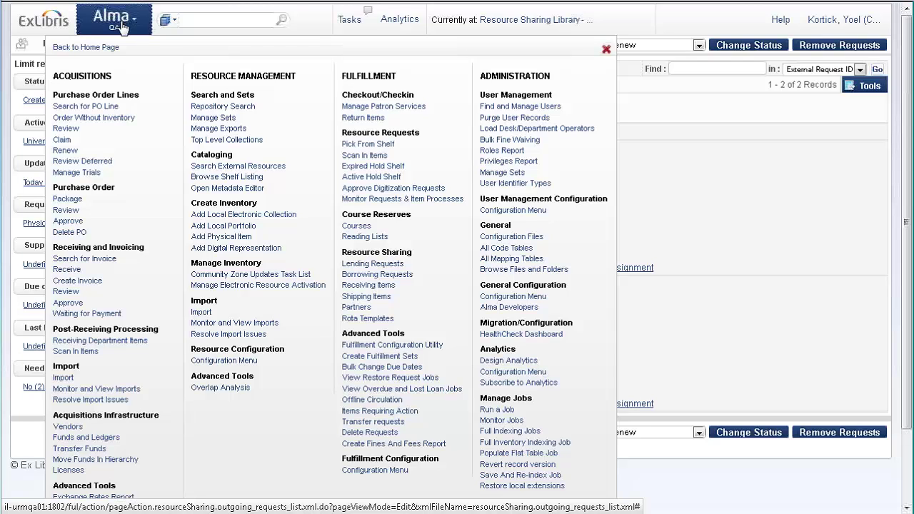
# Start a new Overlap Analysis report of the Set Comparison type and proceed to the set definitions.
pyautogui.click(216, 389)
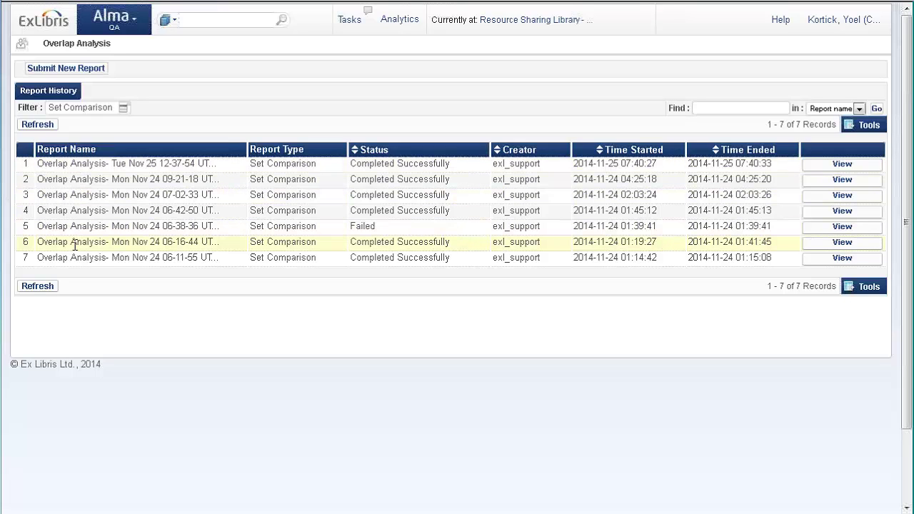
pyautogui.click(70, 73)
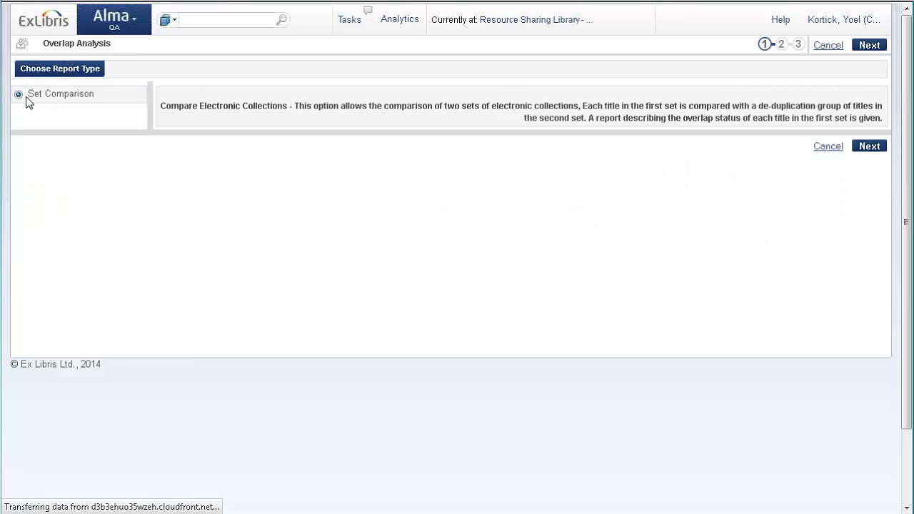
pyautogui.click(869, 146)
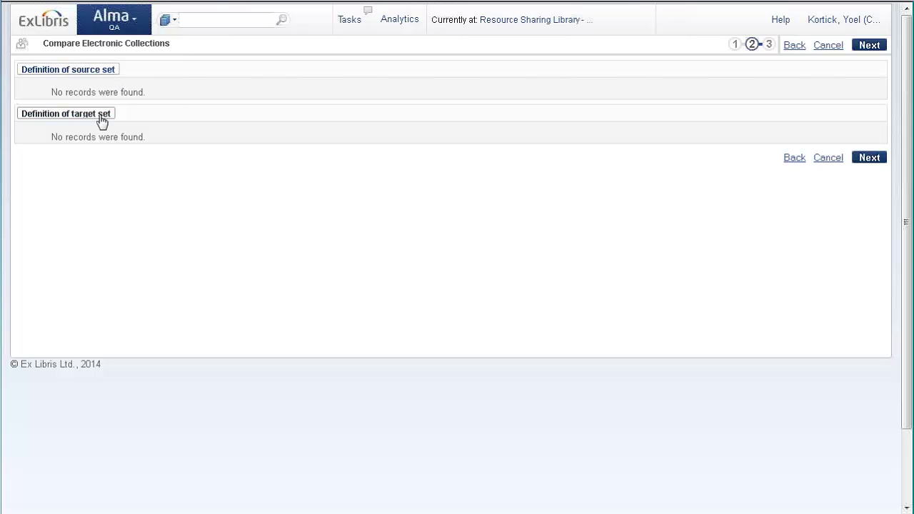
# Define the source set by searching electronic collections for "philosophy" and adding General Philosophy Journals.
pyautogui.click(99, 79)
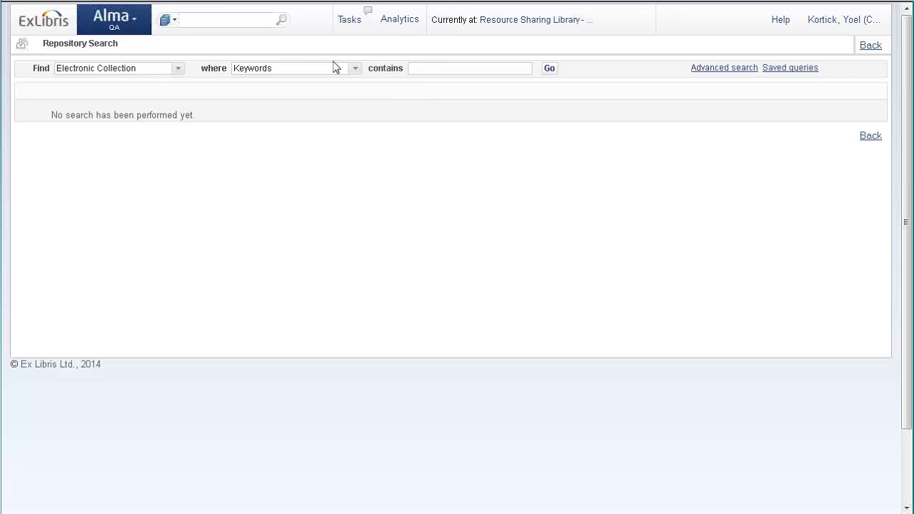
pyautogui.click(427, 72)
pyautogui.write('philips')
pyautogui.write('oph')
pyautogui.write('y')
pyautogui.click(549, 69)
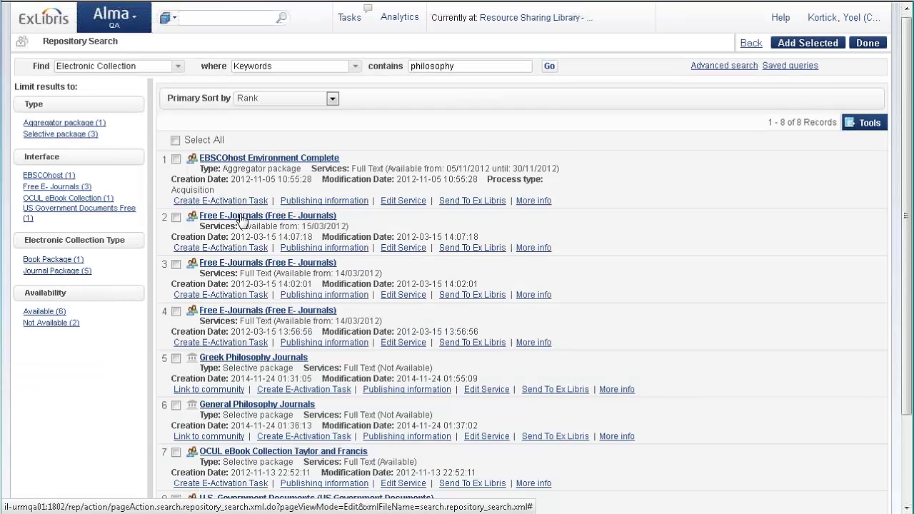
pyautogui.scroll(-2, 241, 221)
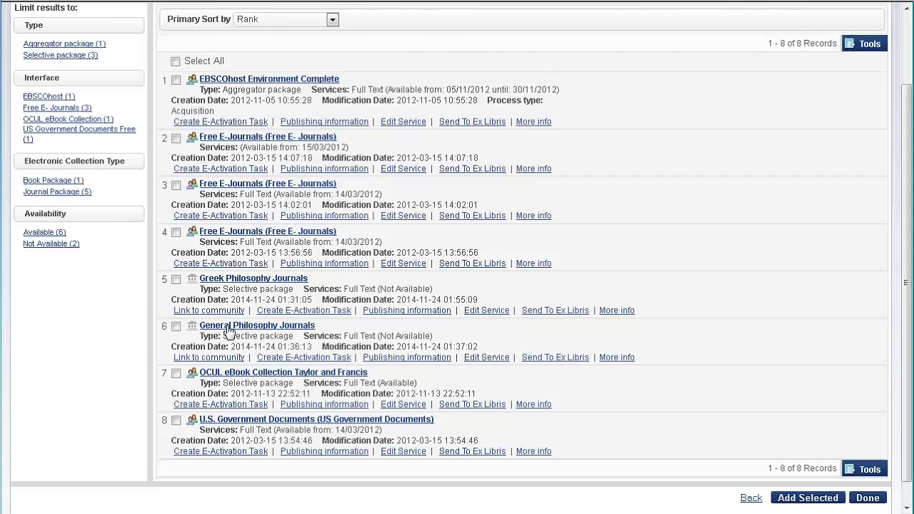
pyautogui.click(176, 328)
pyautogui.click(805, 499)
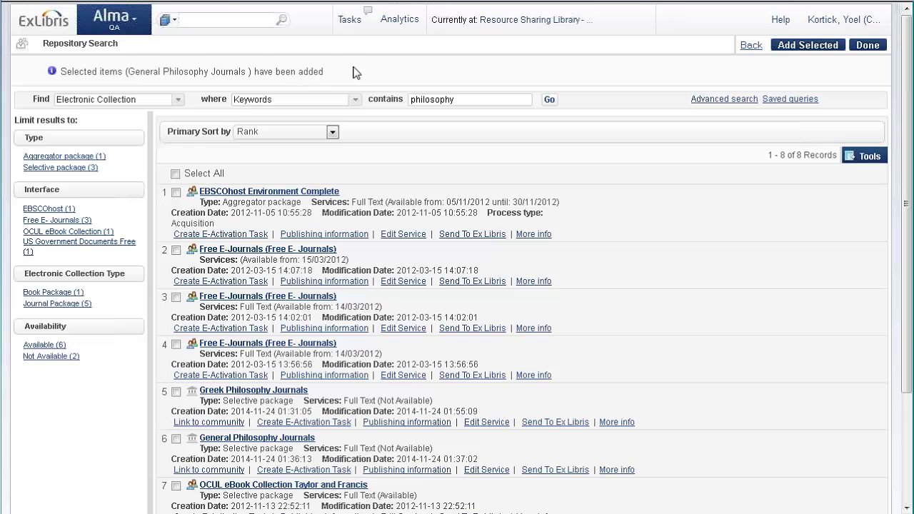
pyautogui.click(869, 45)
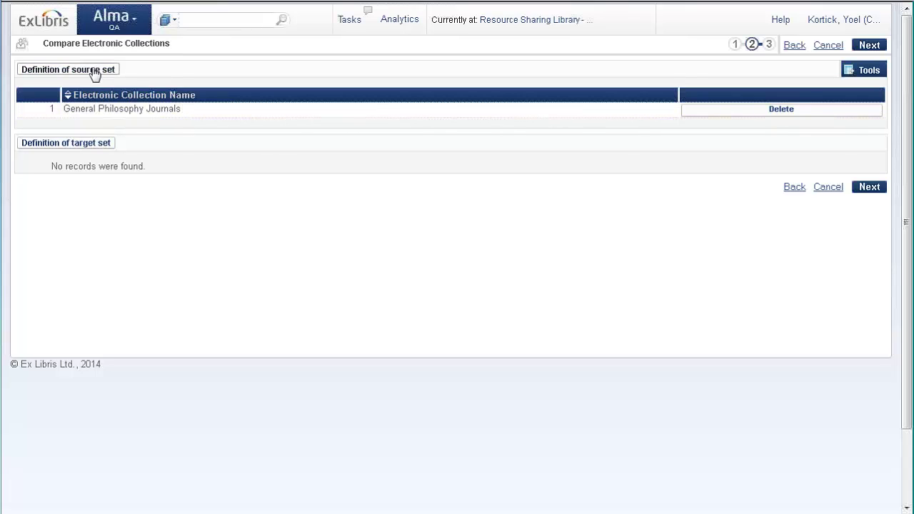
# Define the target set by searching electronic collections for "greek philosophy" and adding Greek Philosophy Journals.
pyautogui.click(67, 146)
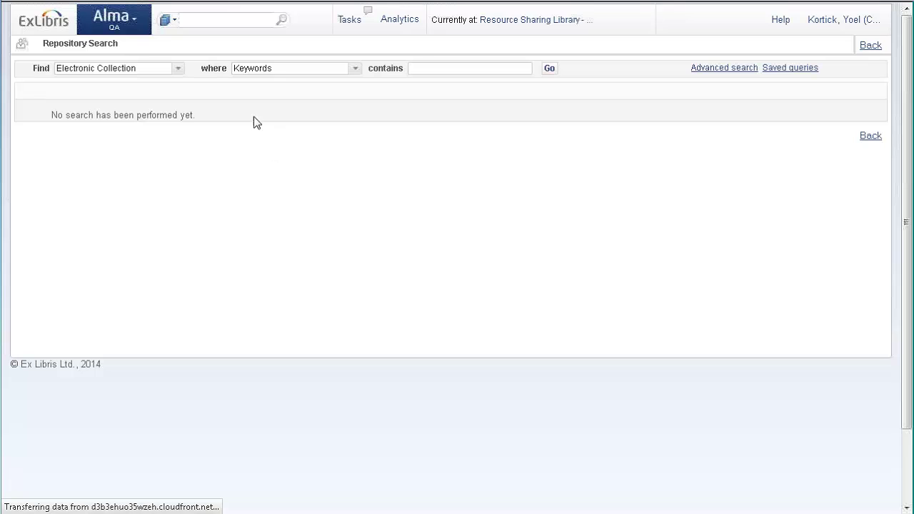
pyautogui.click(435, 69)
pyautogui.write('greek phil')
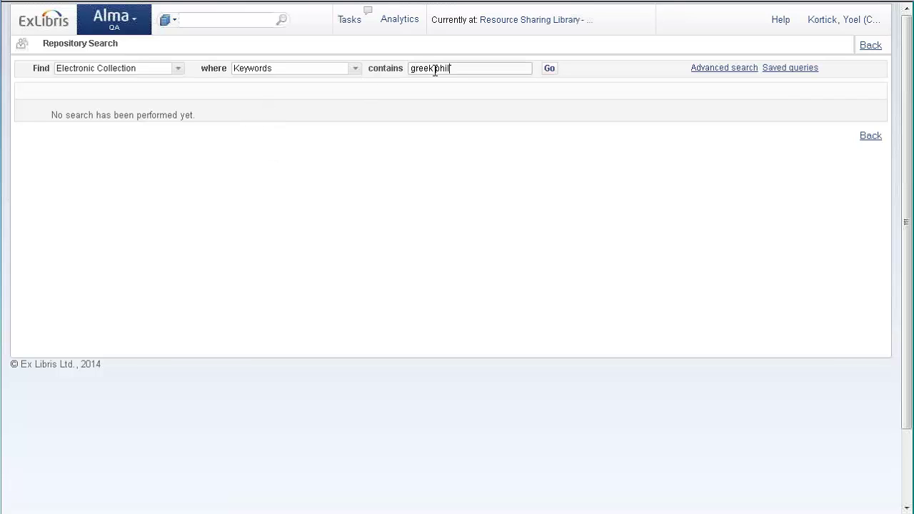
pyautogui.write('osophy')
pyautogui.click(549, 69)
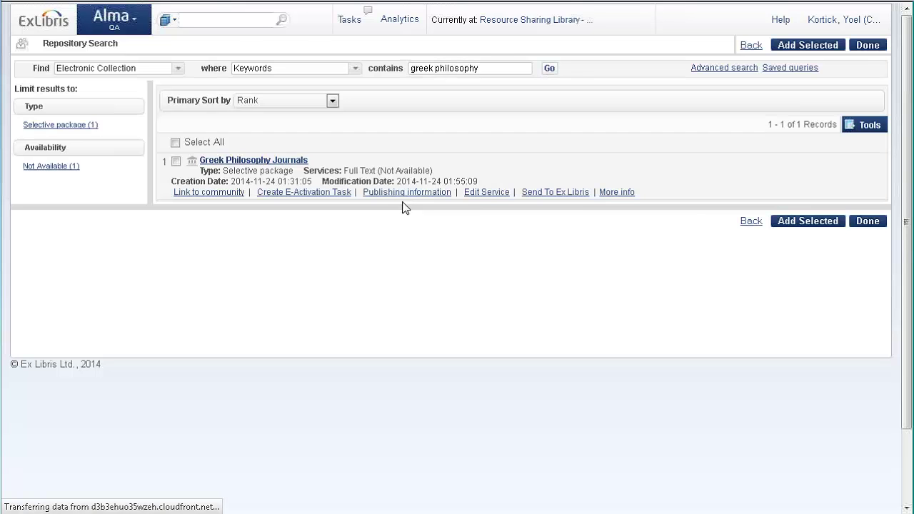
pyautogui.click(176, 162)
pyautogui.click(794, 223)
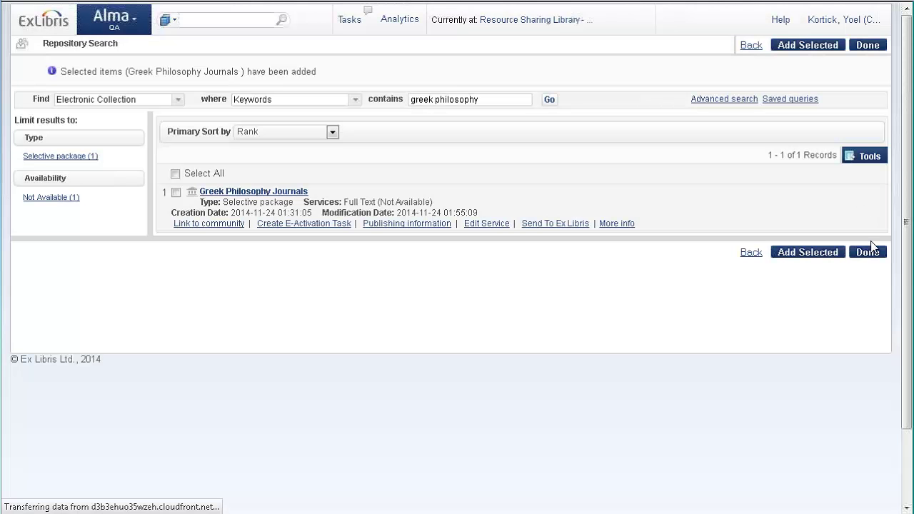
pyautogui.click(870, 254)
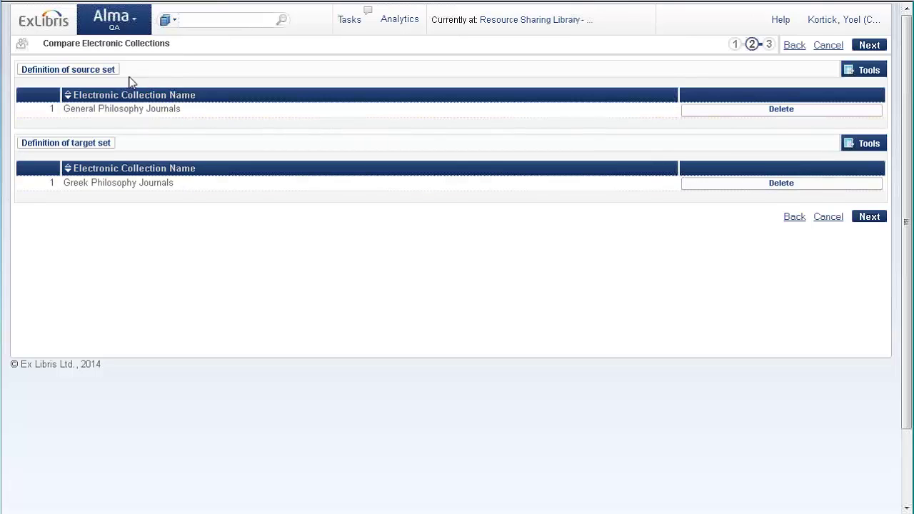
# Submit the comparison using ISSN Match Method, date coverage information enabled, and Current Year as the embargo reference year.
pyautogui.click(868, 218)
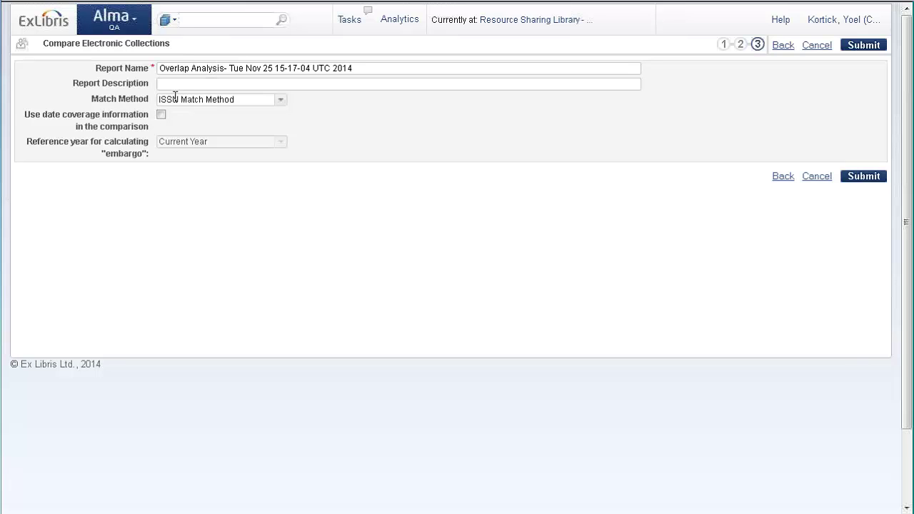
pyautogui.click(280, 100)
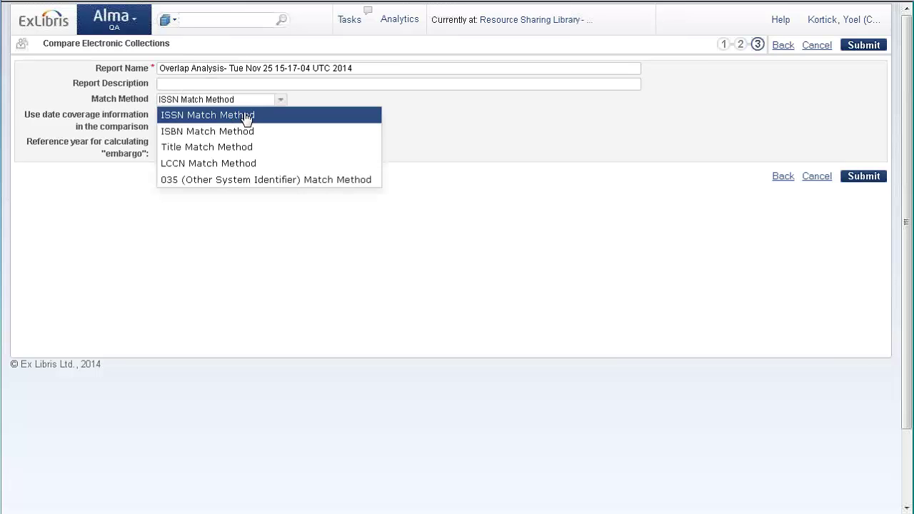
pyautogui.click(303, 101)
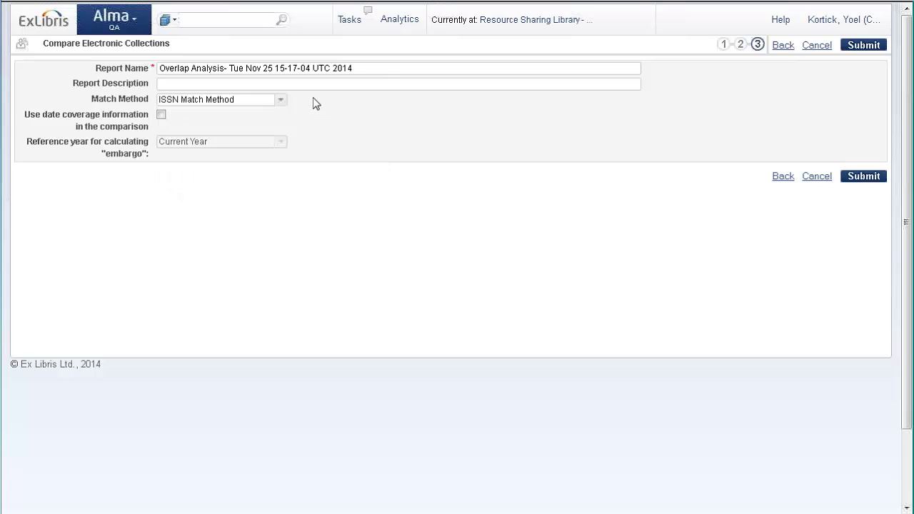
pyautogui.click(161, 115)
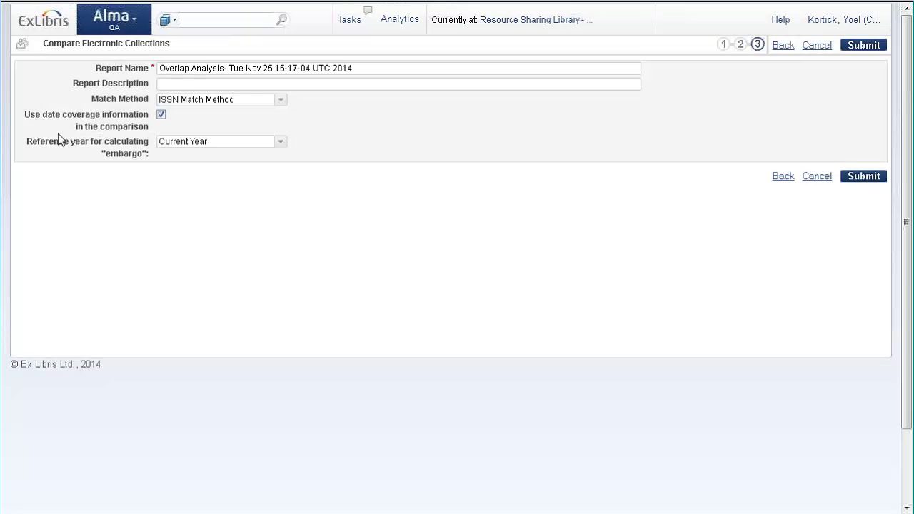
pyautogui.click(286, 146)
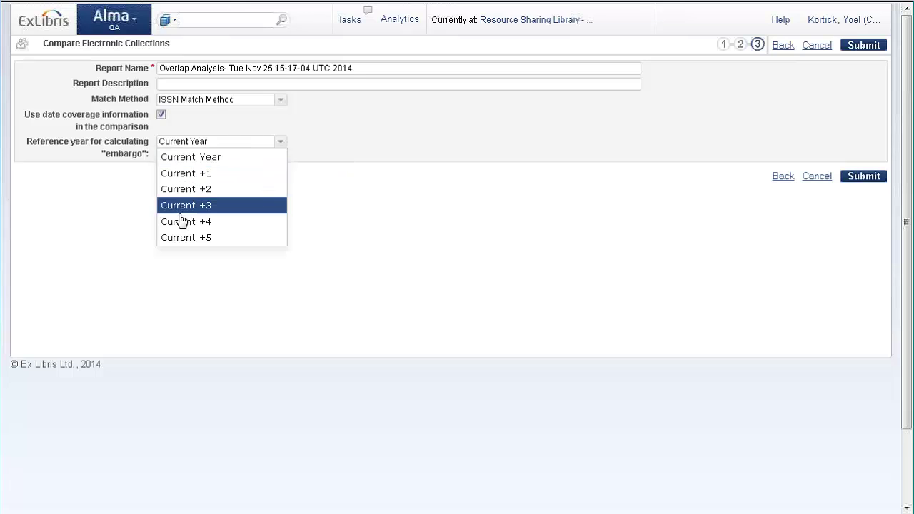
pyautogui.click(329, 146)
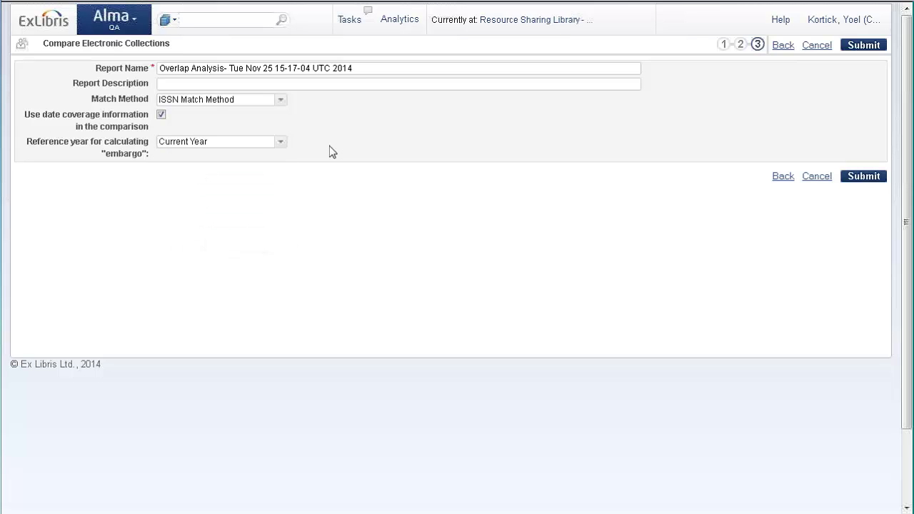
pyautogui.click(870, 179)
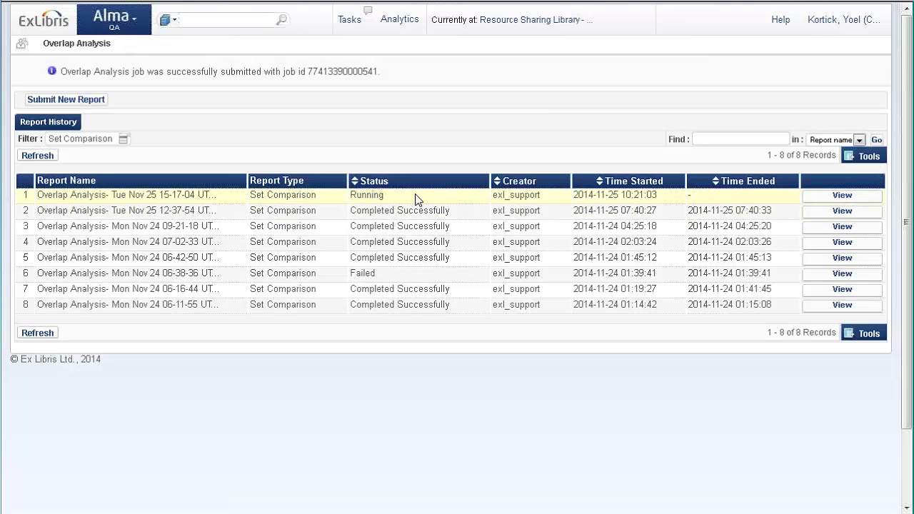
# Refresh the report history, view the newest overlap job, and open its Complete Overlap report in Microsoft Excel.
pyautogui.click(39, 157)
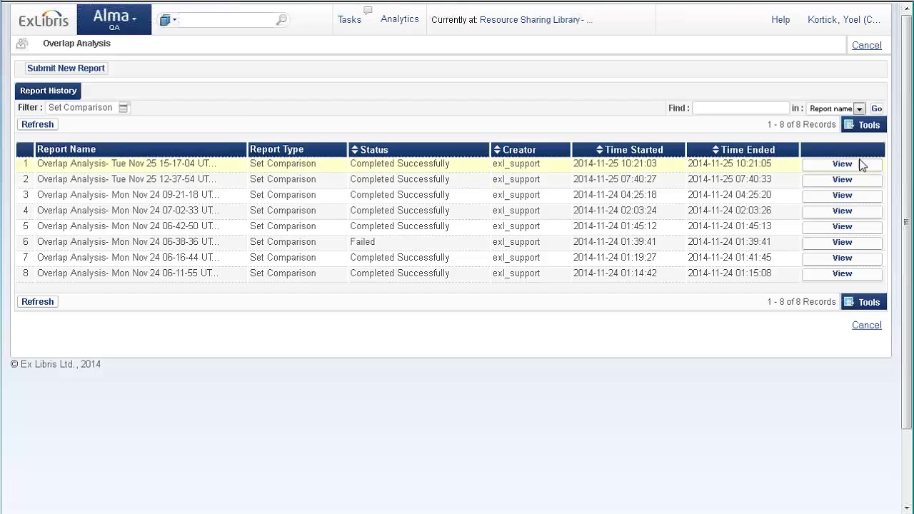
pyautogui.click(842, 165)
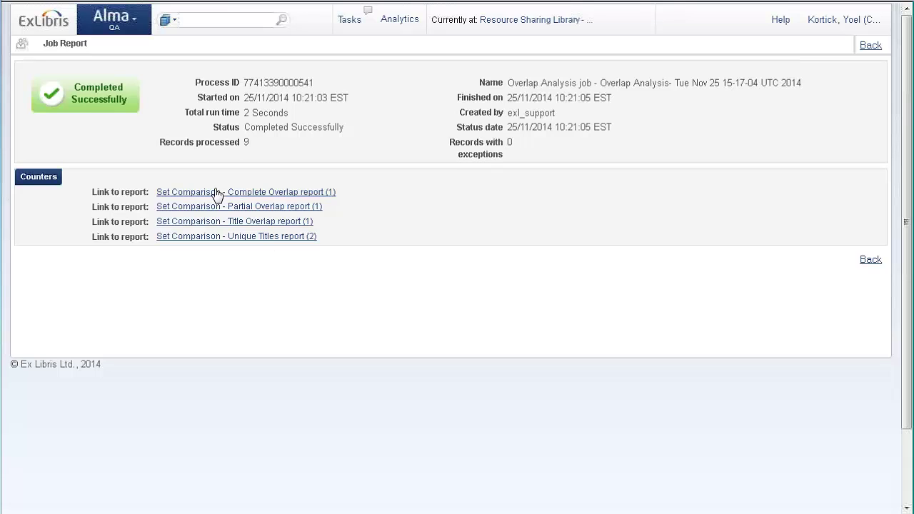
pyautogui.click(241, 193)
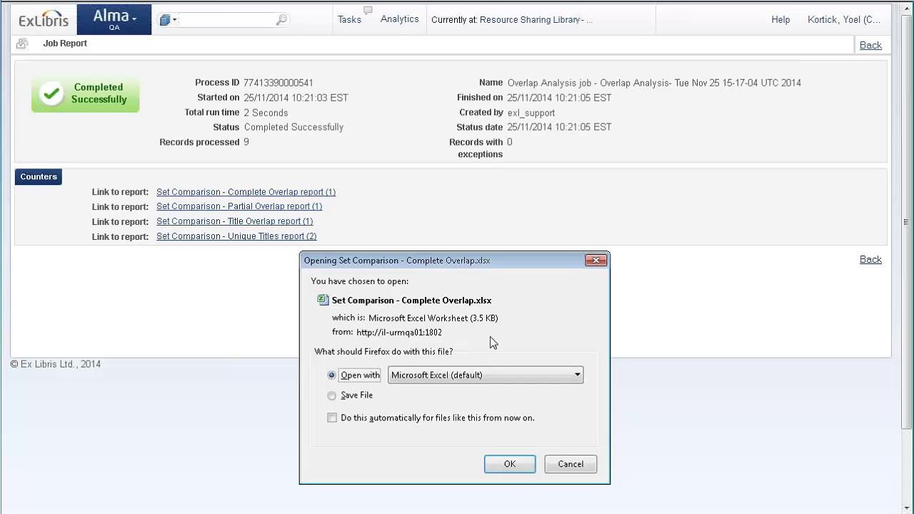
pyautogui.click(513, 465)
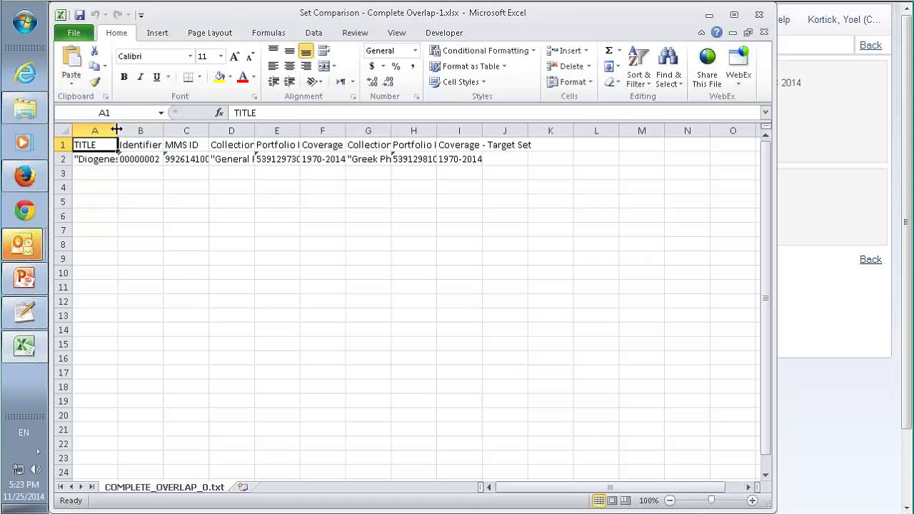
# Auto-fit the title column and the source and target sets' coverage and collection columns in the Complete Overlap sheet.
pyautogui.doubleClick(117, 129)
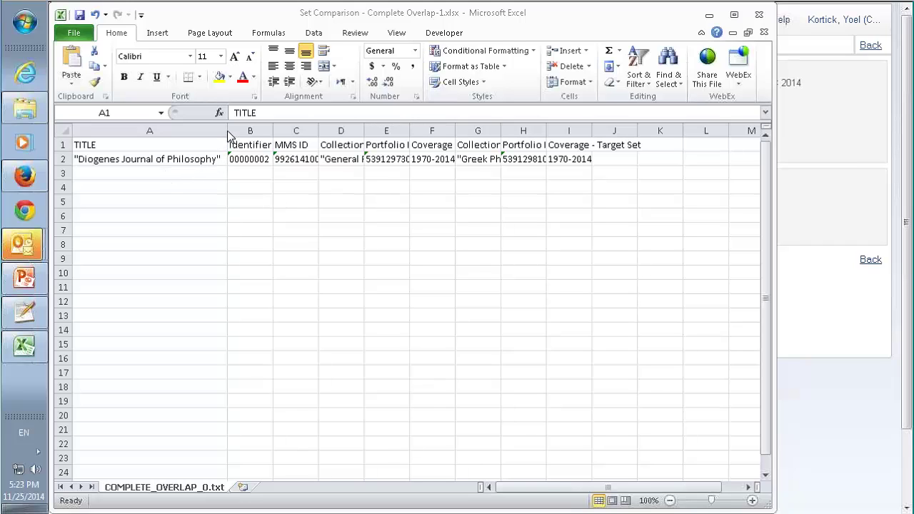
pyautogui.click(592, 130)
pyautogui.doubleClick(592, 130)
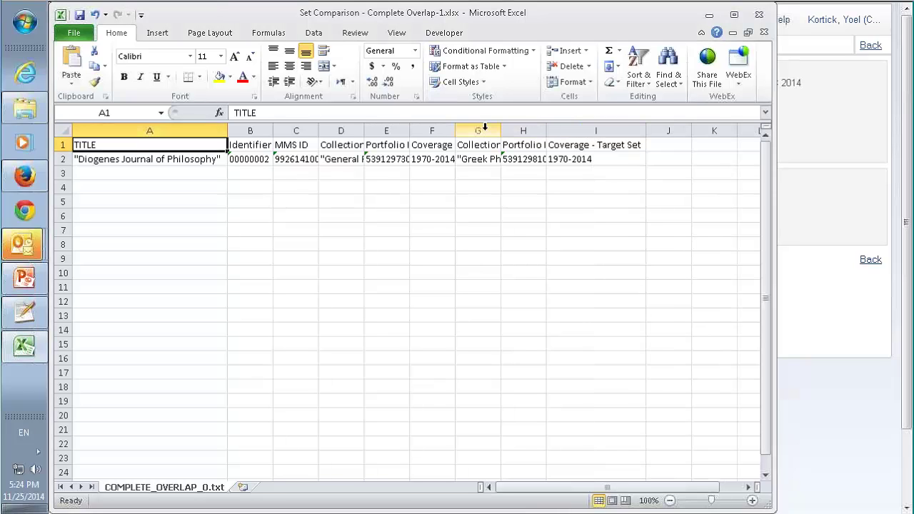
pyautogui.doubleClick(456, 130)
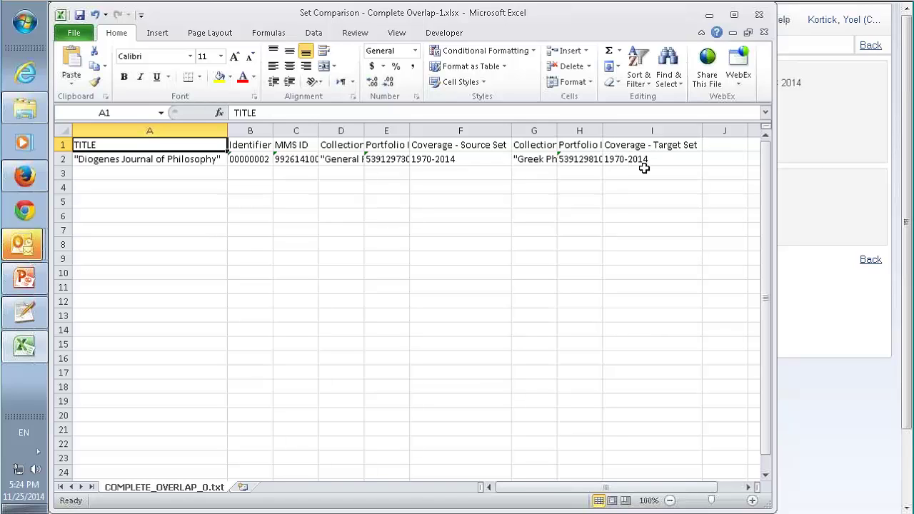
pyautogui.doubleClick(557, 131)
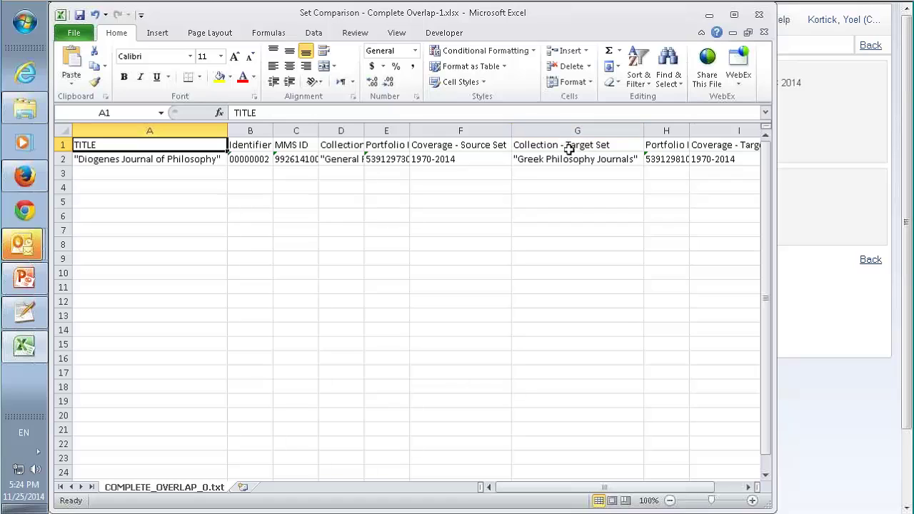
pyautogui.doubleClick(364, 131)
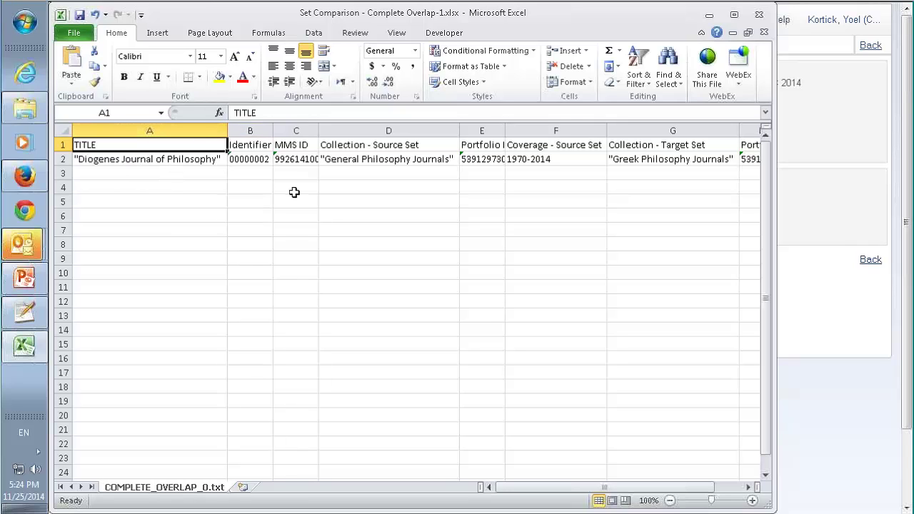
# Return to the Alma job report in Firefox and open the Partial Overlap report in Microsoft Excel.
pyautogui.click(39, 181)
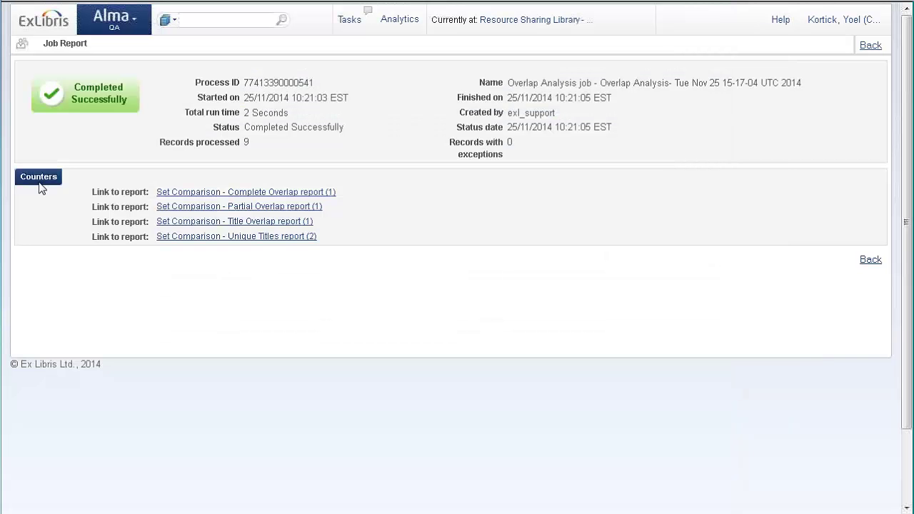
pyautogui.click(253, 208)
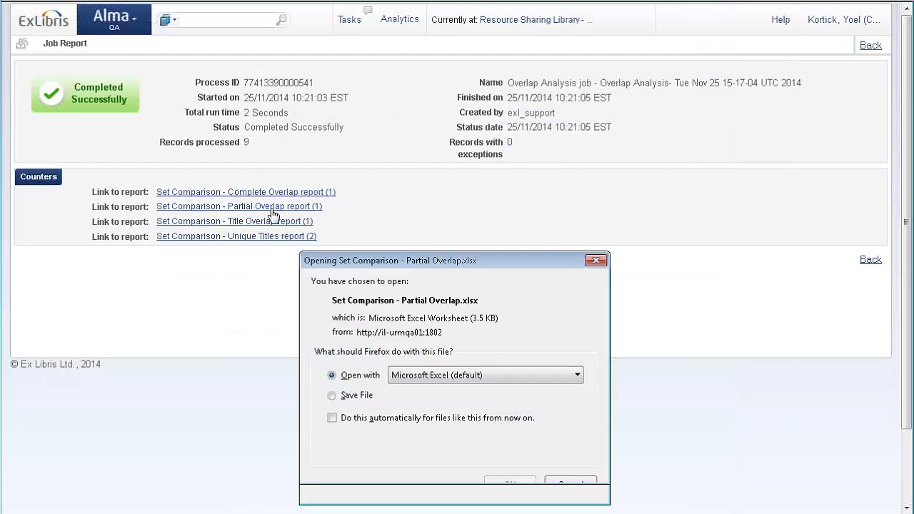
pyautogui.click(526, 473)
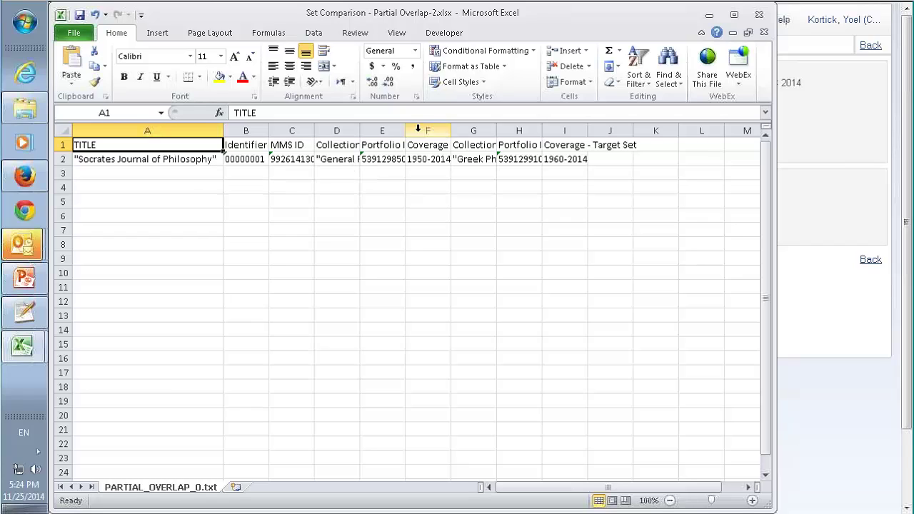
# Auto-fit the source collection, source coverage and target collection columns in the Partial Overlap sheet.
pyautogui.doubleClick(360, 130)
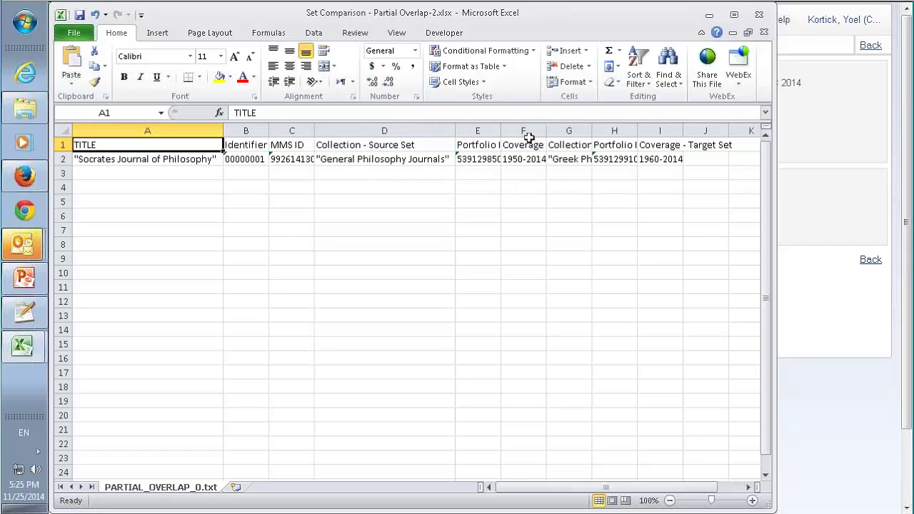
pyautogui.click(526, 161)
pyautogui.doubleClick(546, 131)
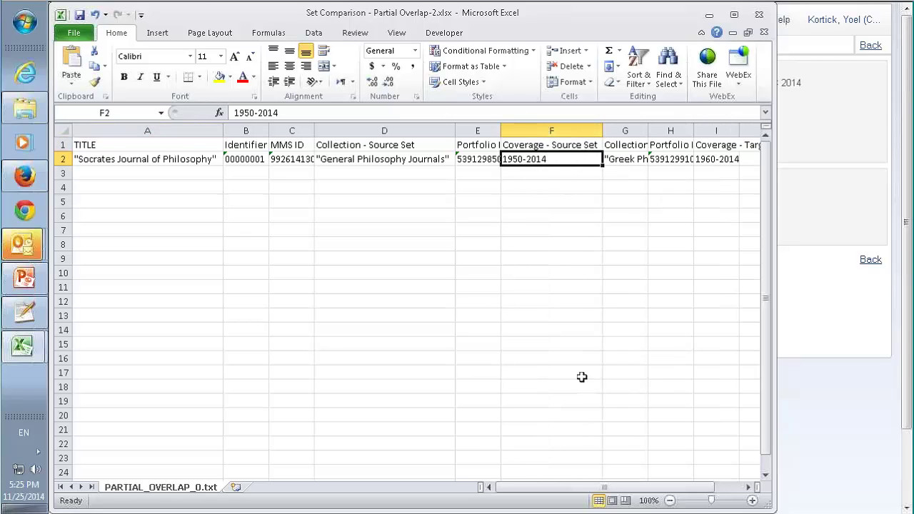
pyautogui.moveTo(612, 489); pyautogui.dragTo(696, 463)
pyautogui.doubleClick(497, 131)
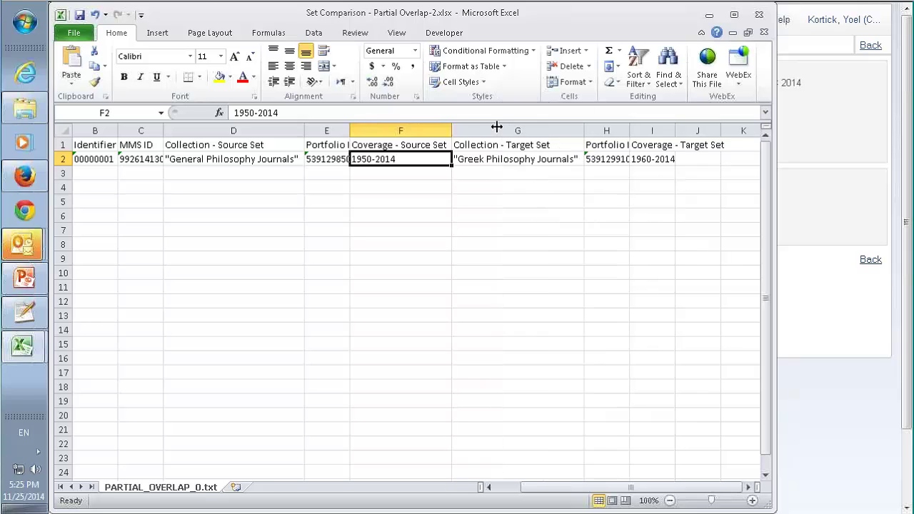
# Auto-fit the target coverage column in the Partial Overlap sheet, and open the Title Overlap report from the Alma job report in Microsoft Excel.
pyautogui.doubleClick(675, 130)
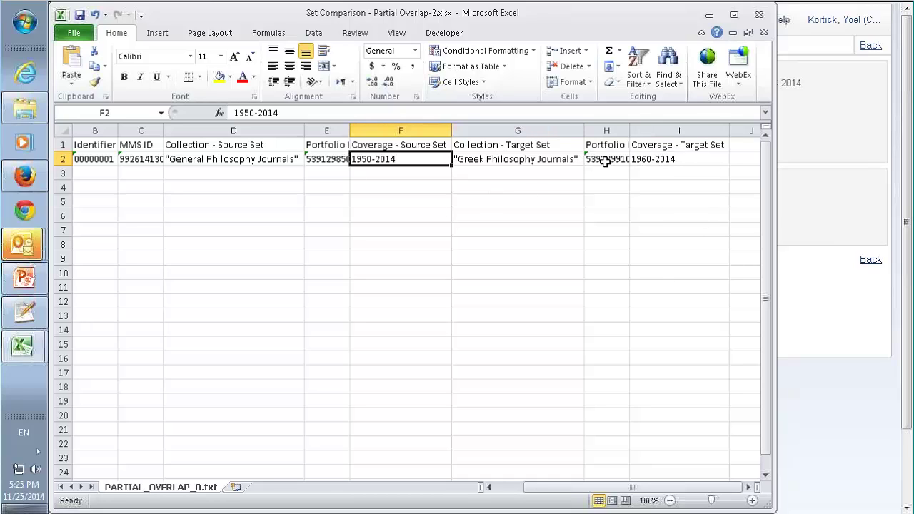
pyautogui.click(818, 163)
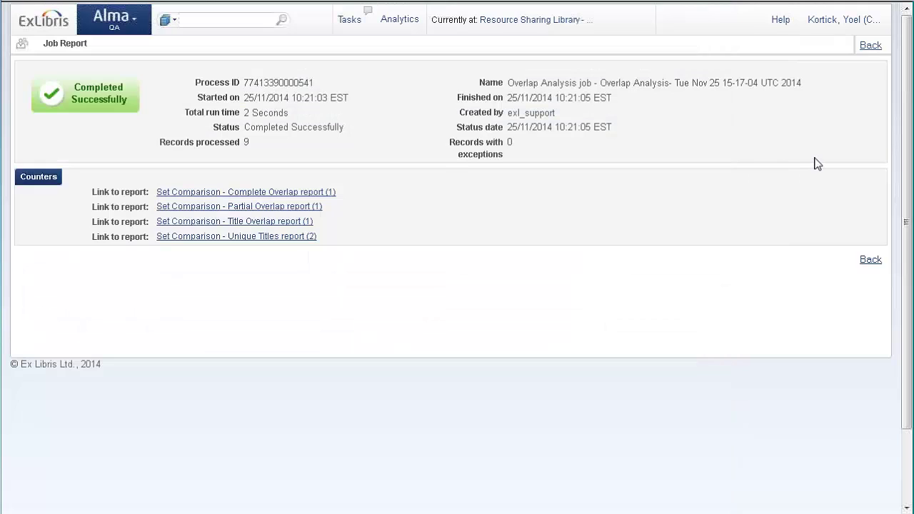
pyautogui.click(278, 222)
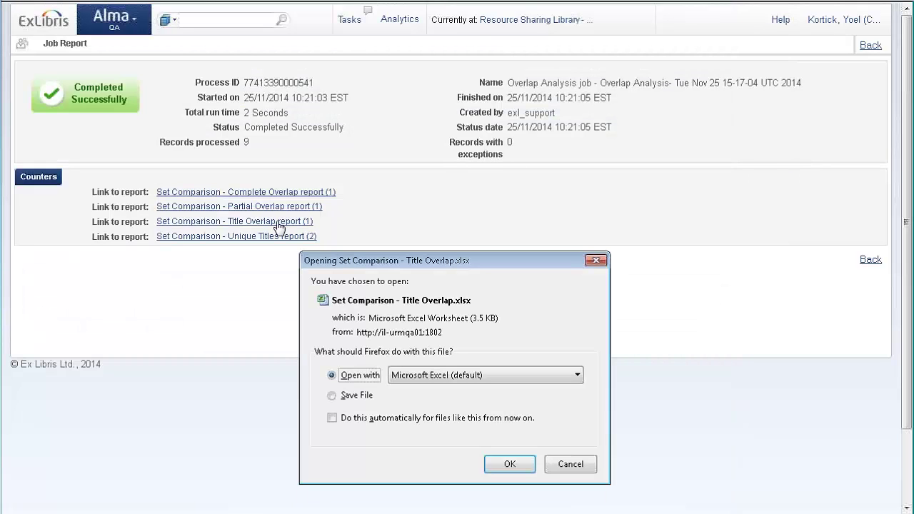
pyautogui.click(521, 465)
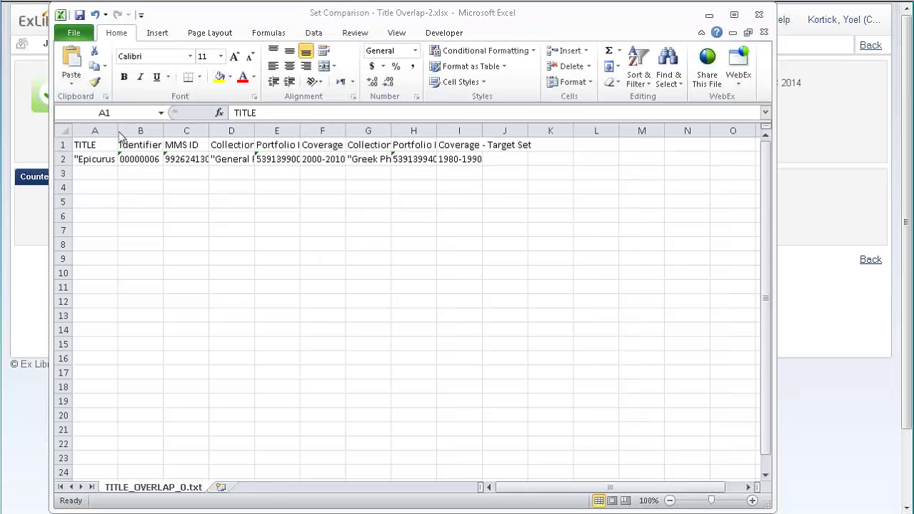
# Auto-fit the title, source collection and target collection columns in the Title Overlap sheet and check the target set's coverage.
pyautogui.doubleClick(118, 136)
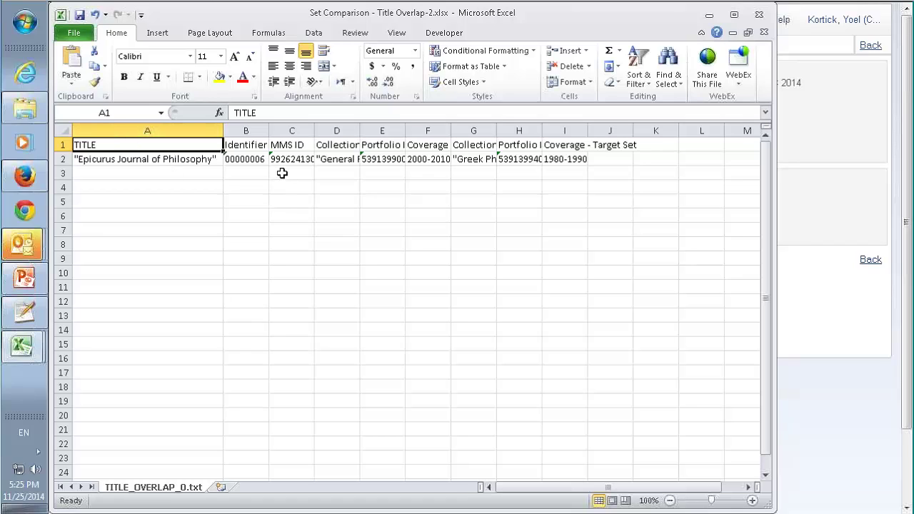
pyautogui.doubleClick(359, 131)
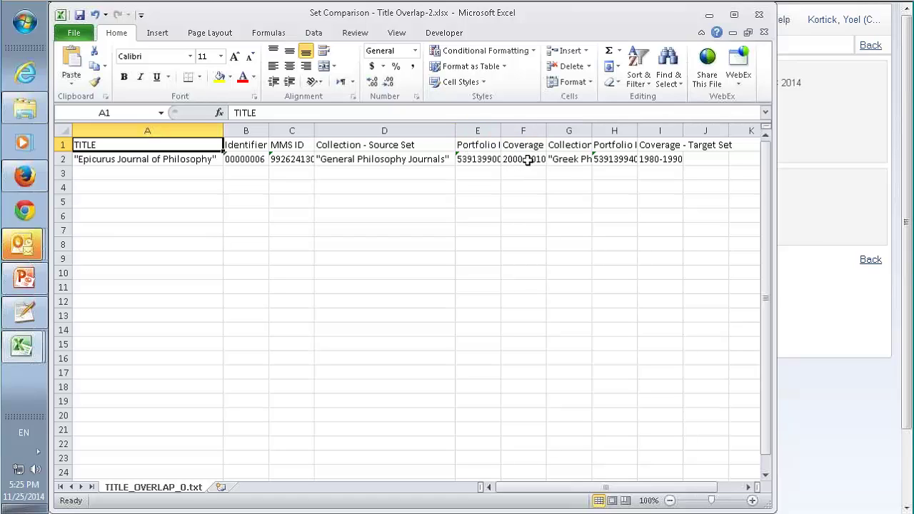
pyautogui.doubleClick(592, 130)
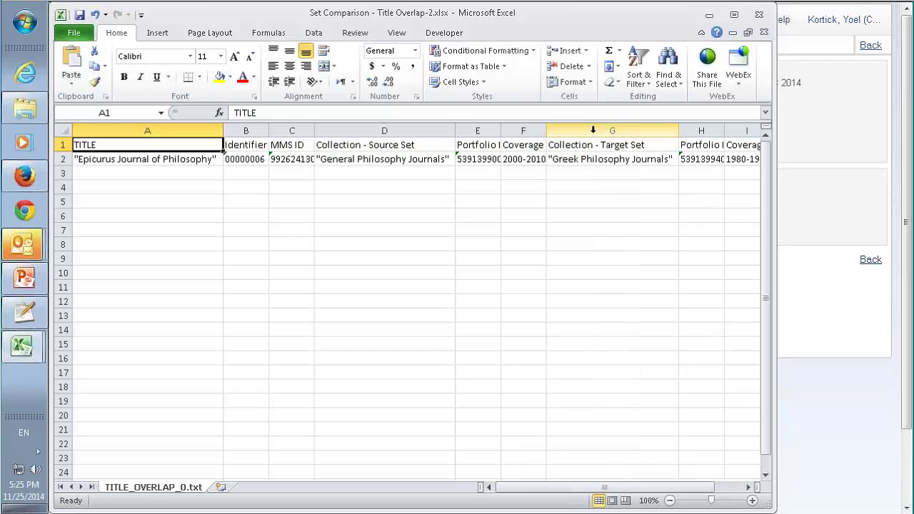
pyautogui.click(747, 487)
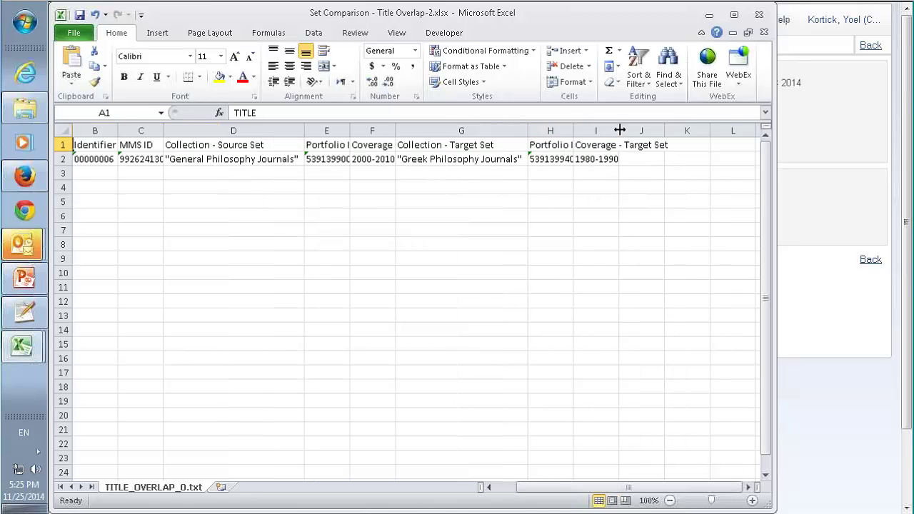
pyautogui.click(585, 161)
# Open the Unique Titles report from the Alma job report in Microsoft Excel and auto-fit its title and source collection columns.
pyautogui.hotkey('alt', 'Tab')
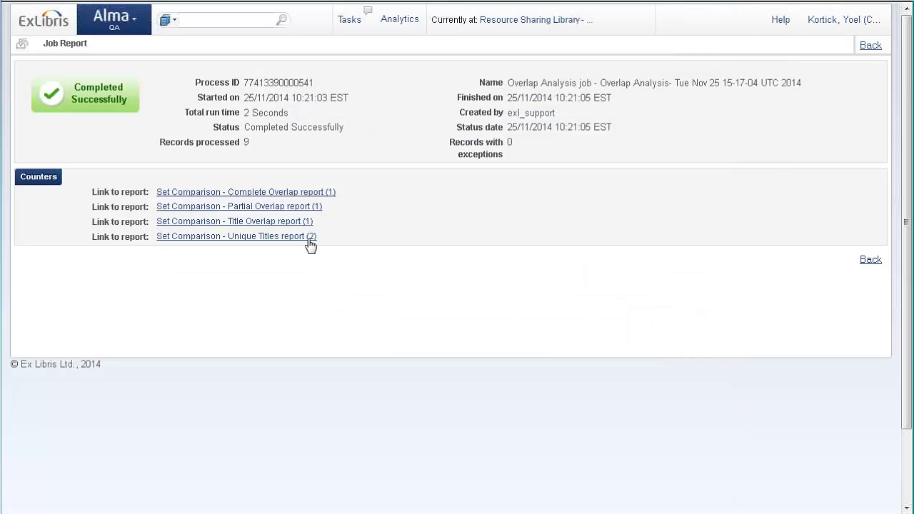
pyautogui.click(260, 243)
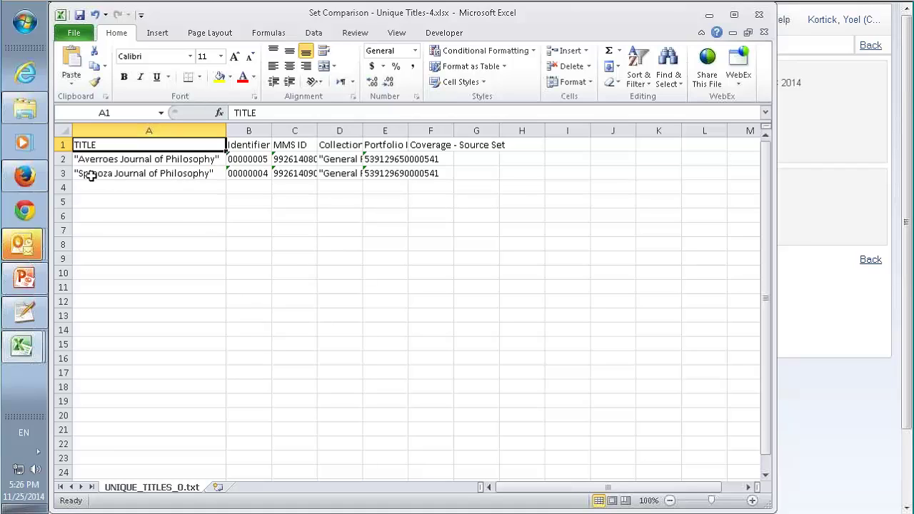
pyautogui.doubleClick(363, 131)
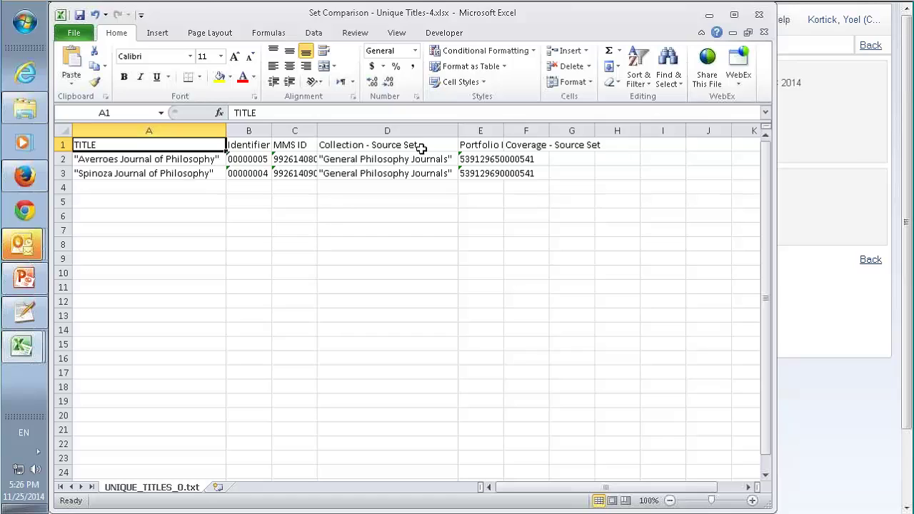